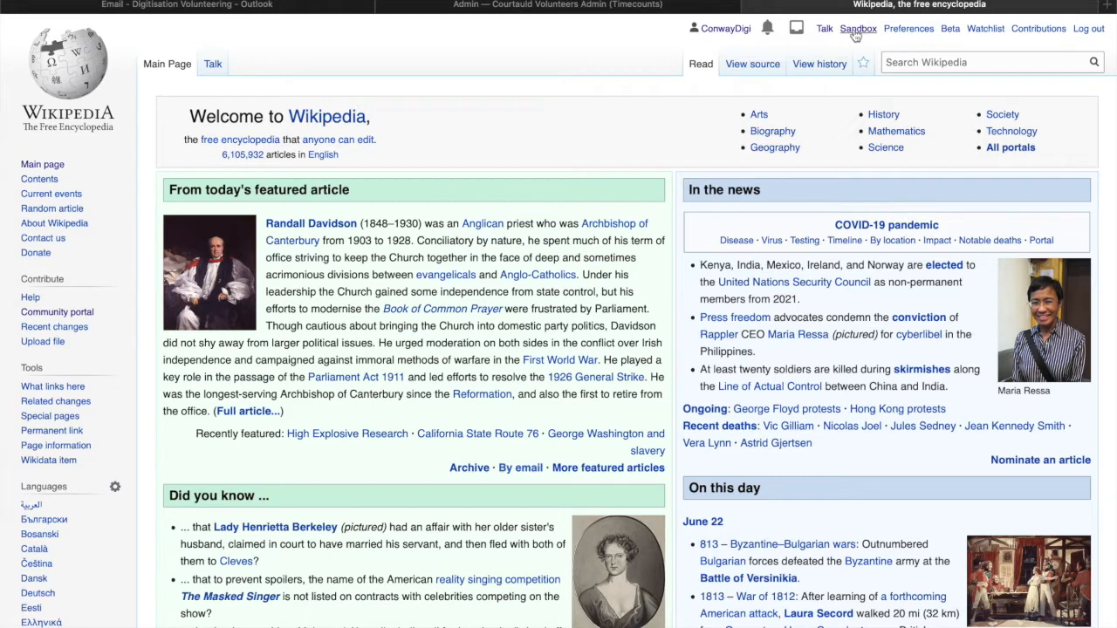
- Open the account's sandbox page and examine its full page title
click(854, 27)
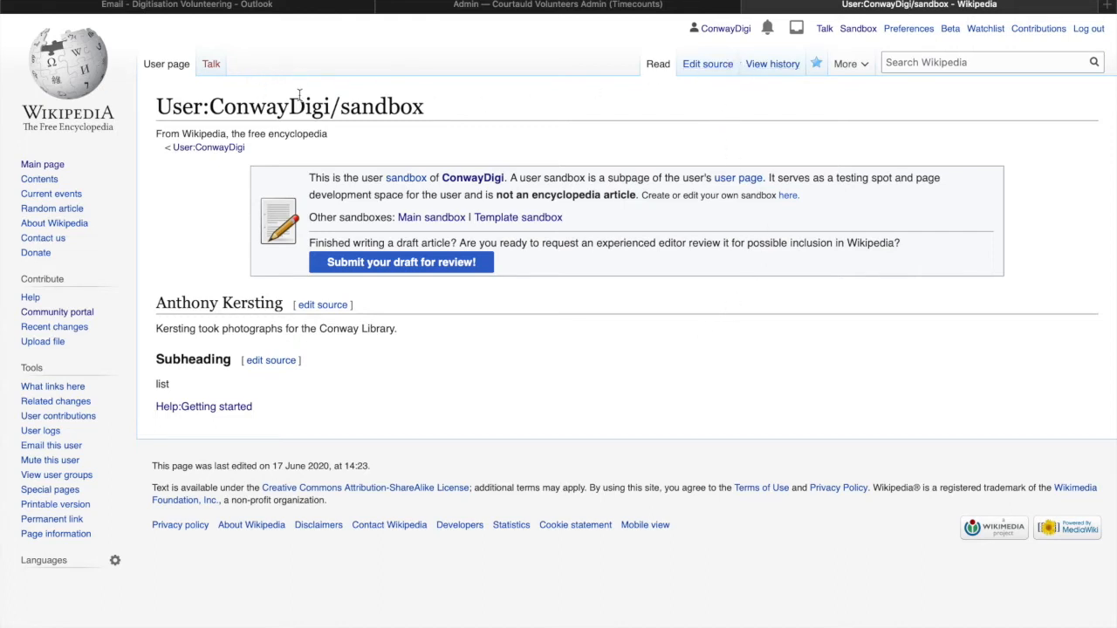
triple_click(158, 108)
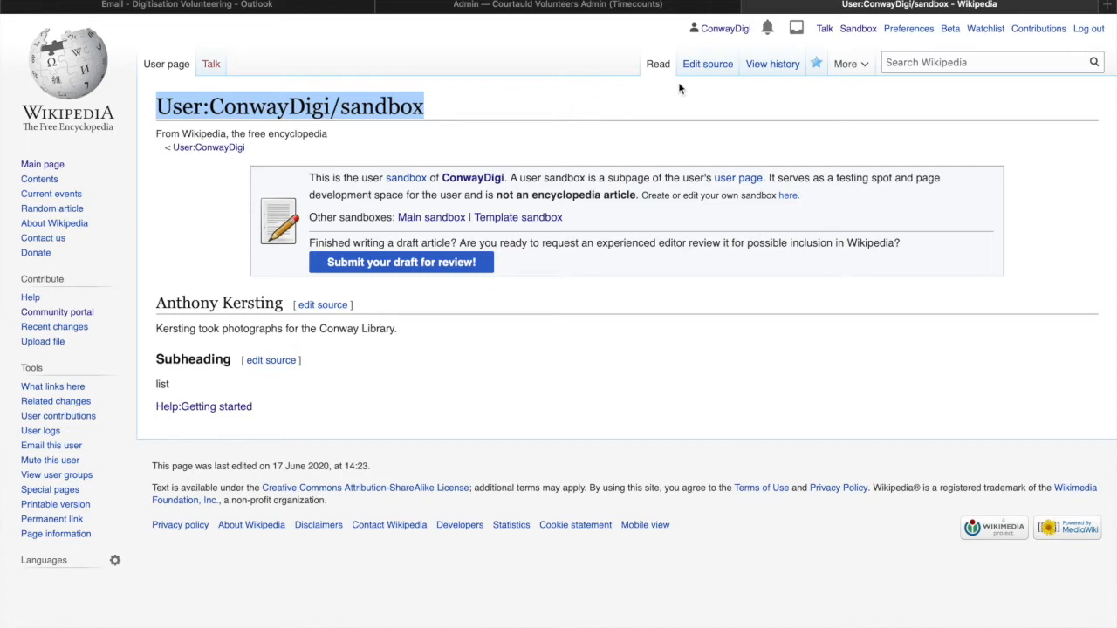
click(679, 113)
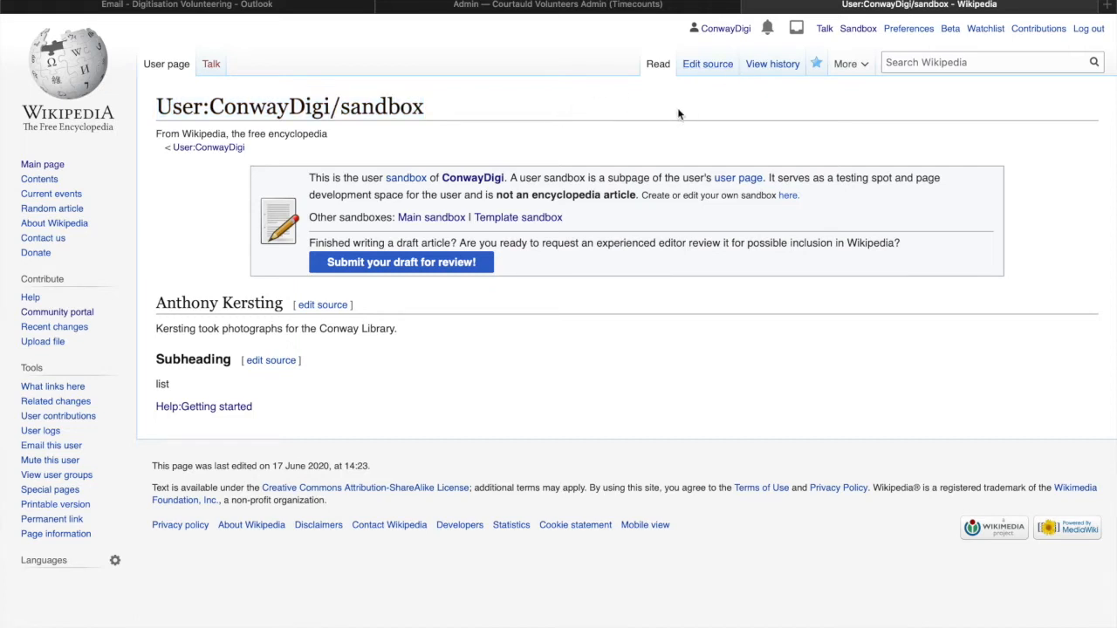
- Open the user page's source for editing and add a bold "My Sandboxes" heading above the Projects section
click(726, 29)
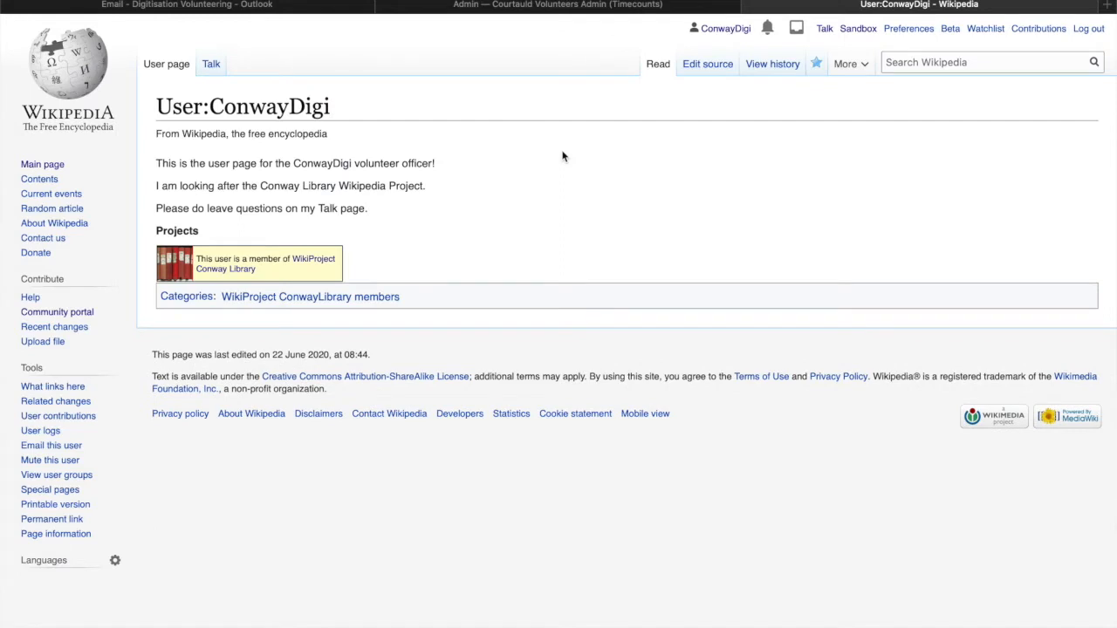
click(701, 65)
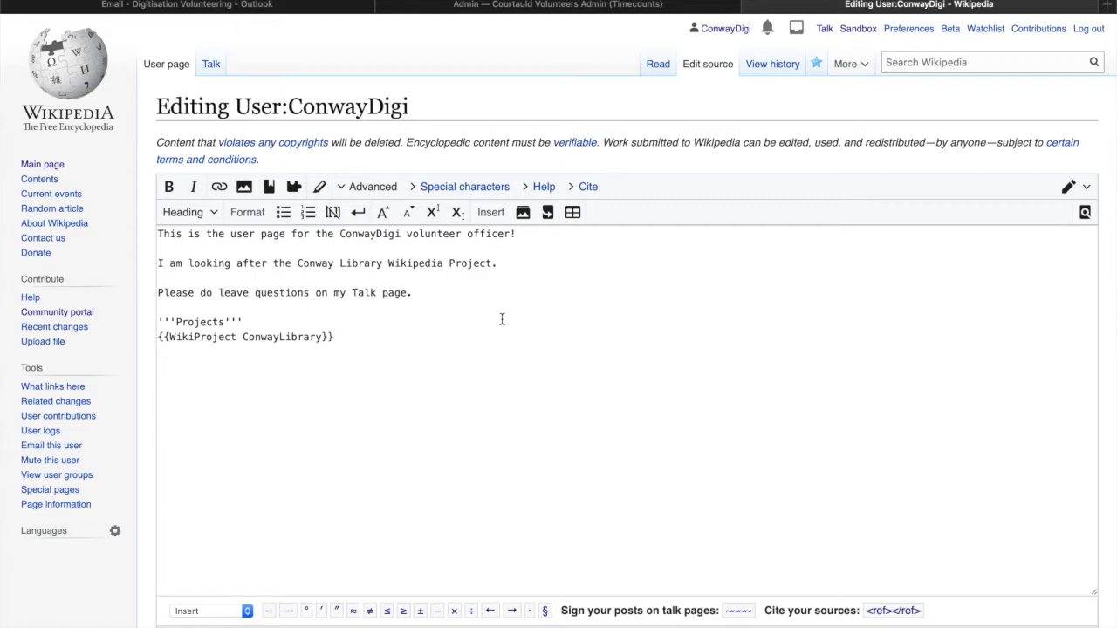
key(Return)
key(Return)
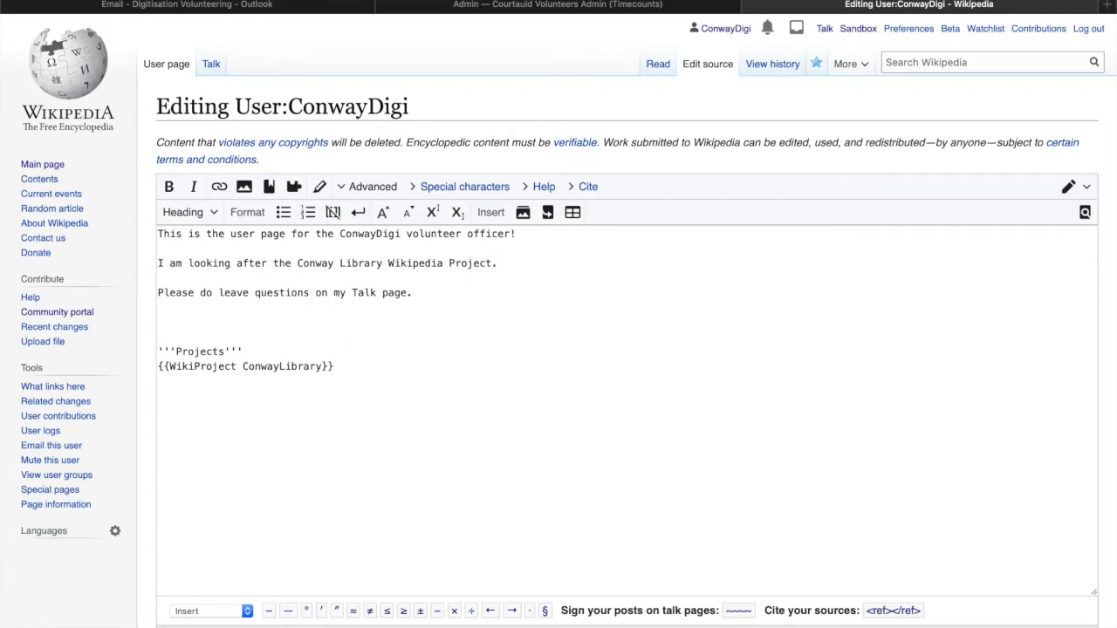
text('''My Sandboxes''')
key(Return)
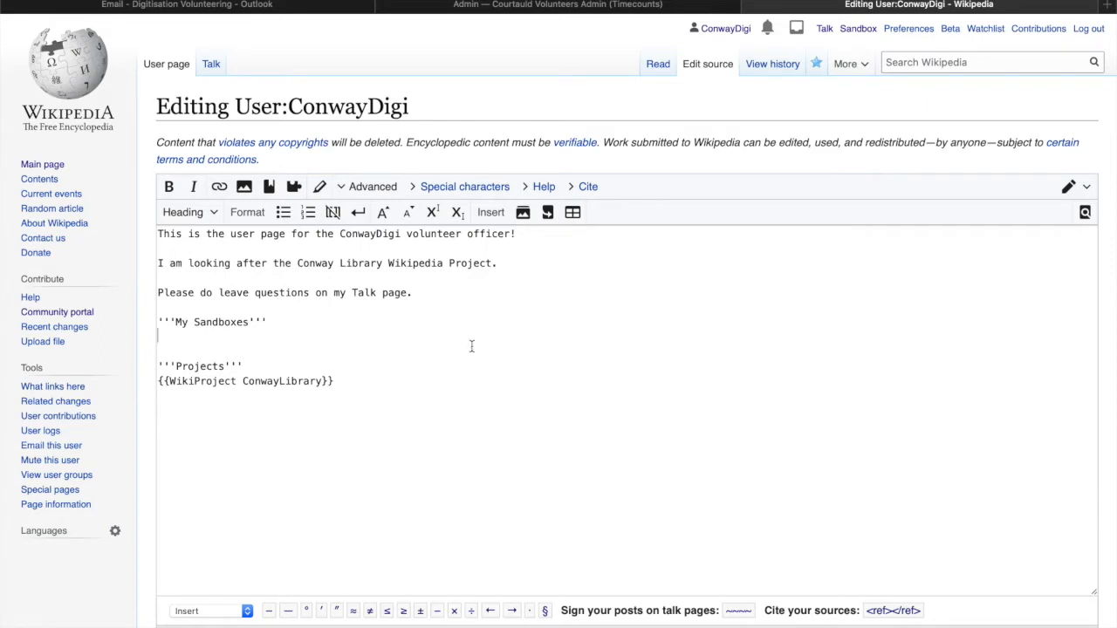
- Copy the sandbox page's full title and insert it as a double-bracketed wiki link below the My Sandboxes heading
super+click(858, 29)
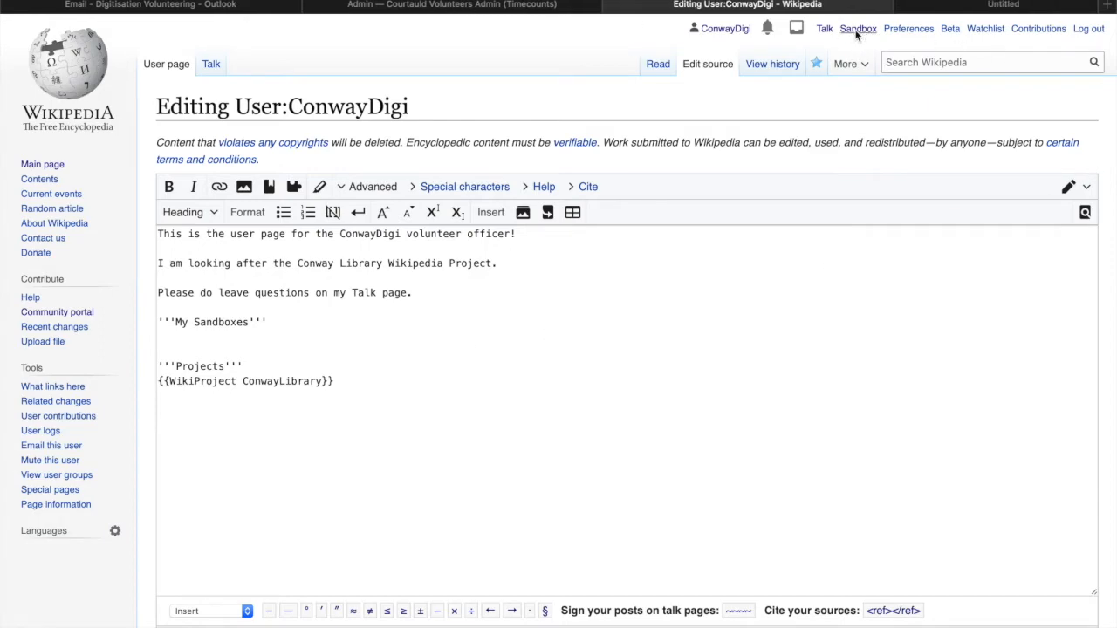
click(934, 5)
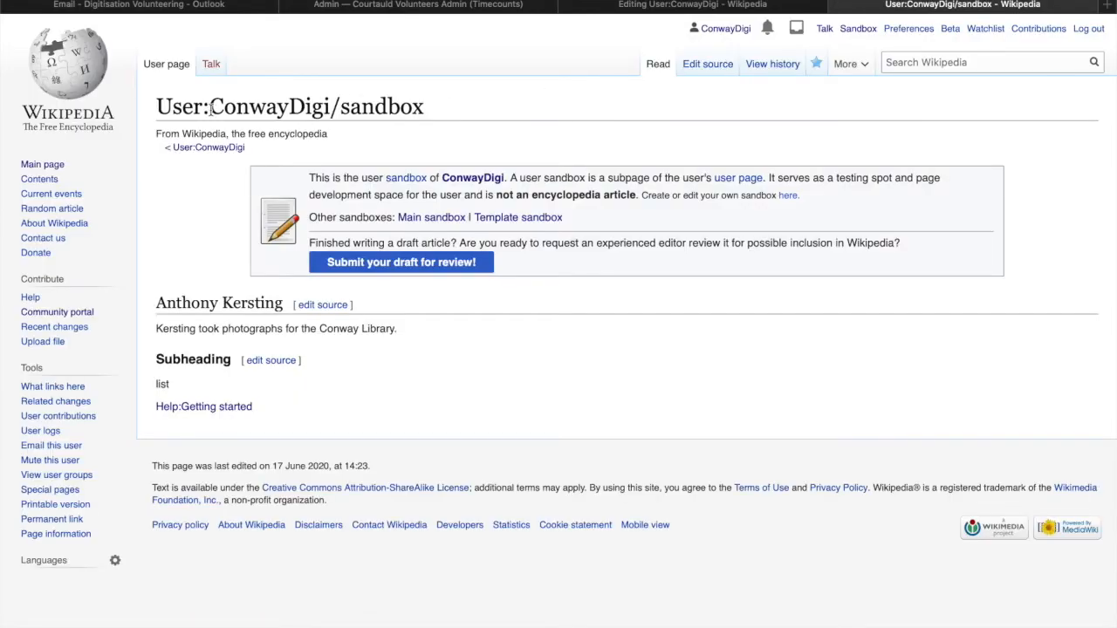
drag(465, 106, 153, 103)
key(super+c)
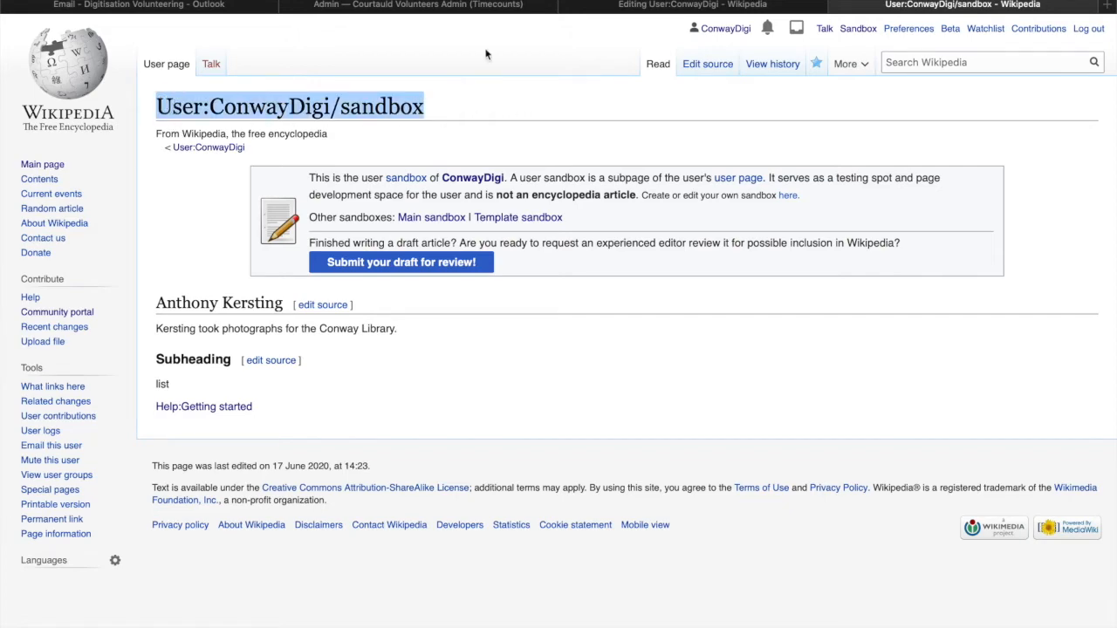
click(694, 6)
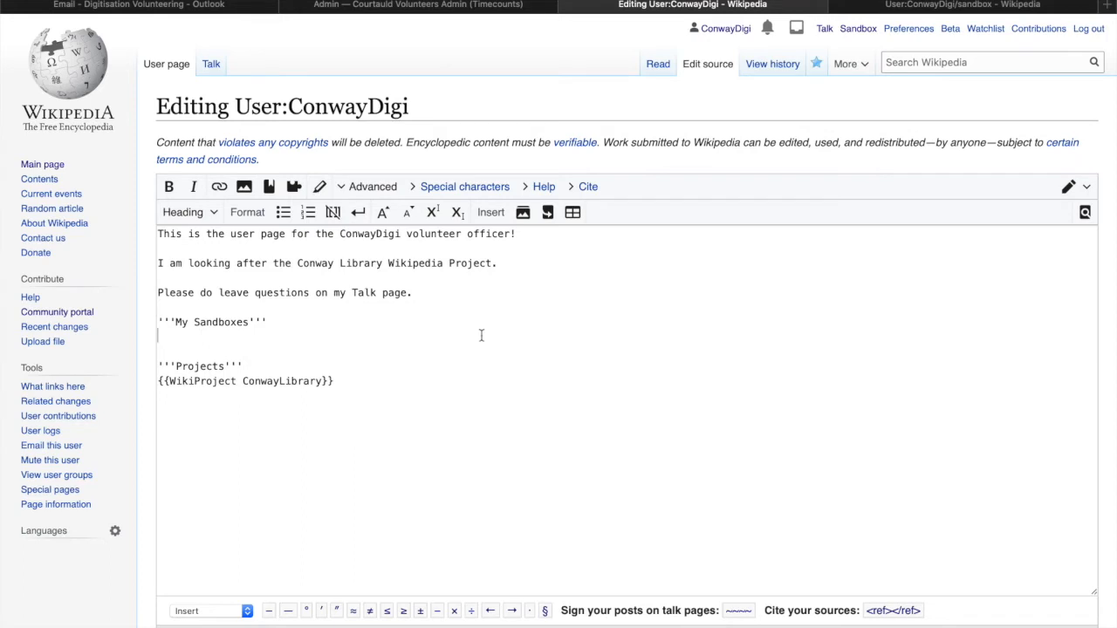
text([[)
key(super+v)
text(]])
drag(170, 337, 312, 339)
click(331, 339)
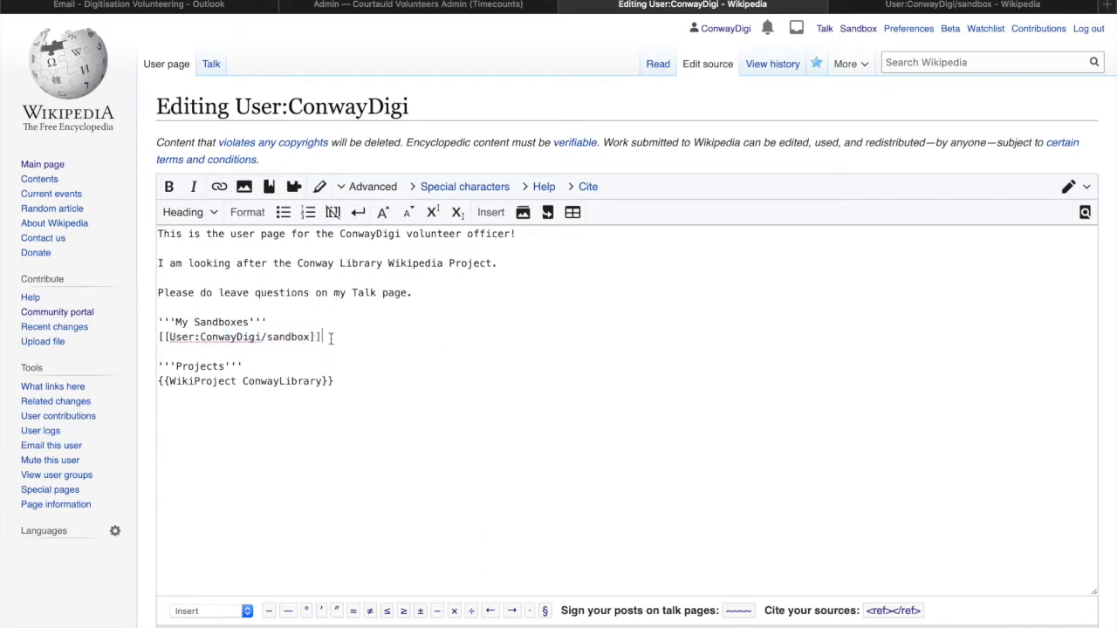
- Publish the user page with the new sandbox link
scroll(390, 357, down, 3)
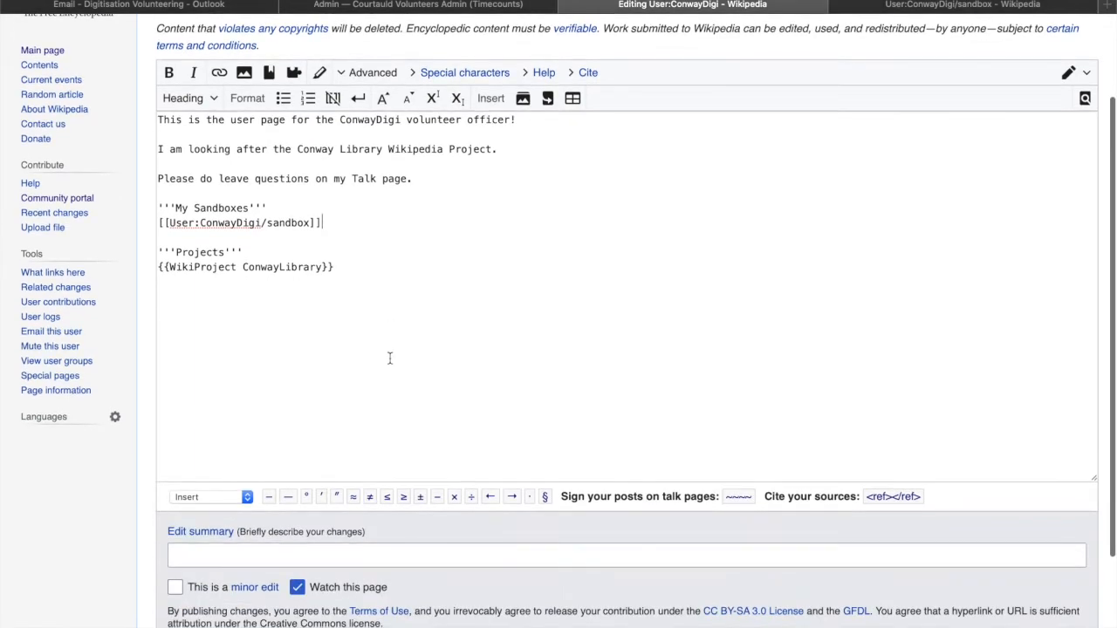
scroll(391, 358, down, 4)
click(197, 513)
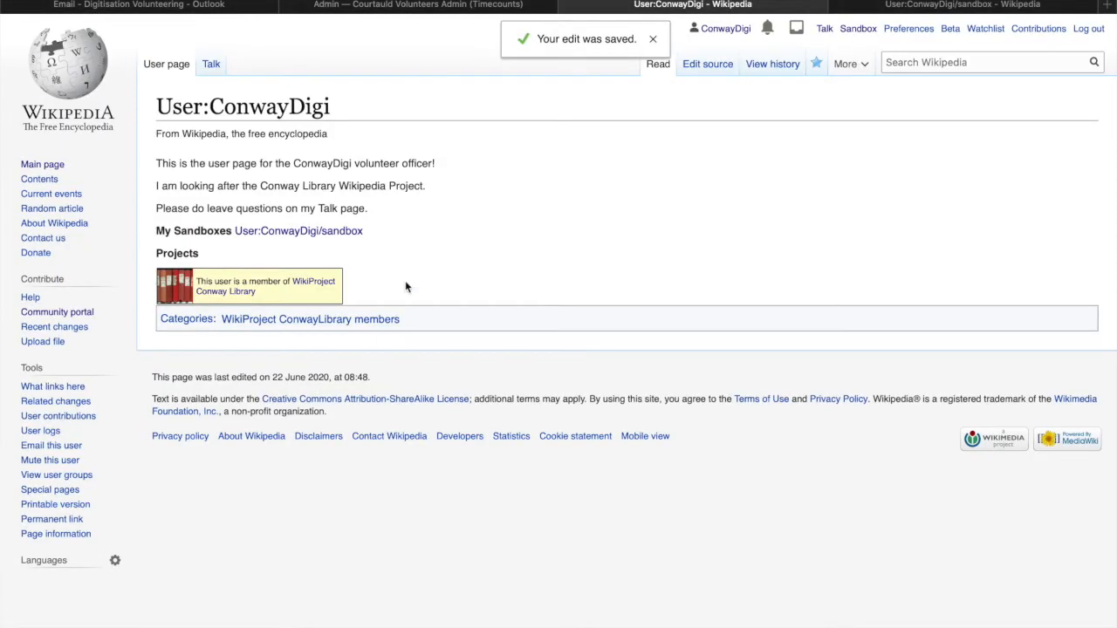
- Follow the sandbox link under My Sandboxes to check it, and return to the user page
drag(156, 230, 225, 230)
click(225, 230)
click(305, 230)
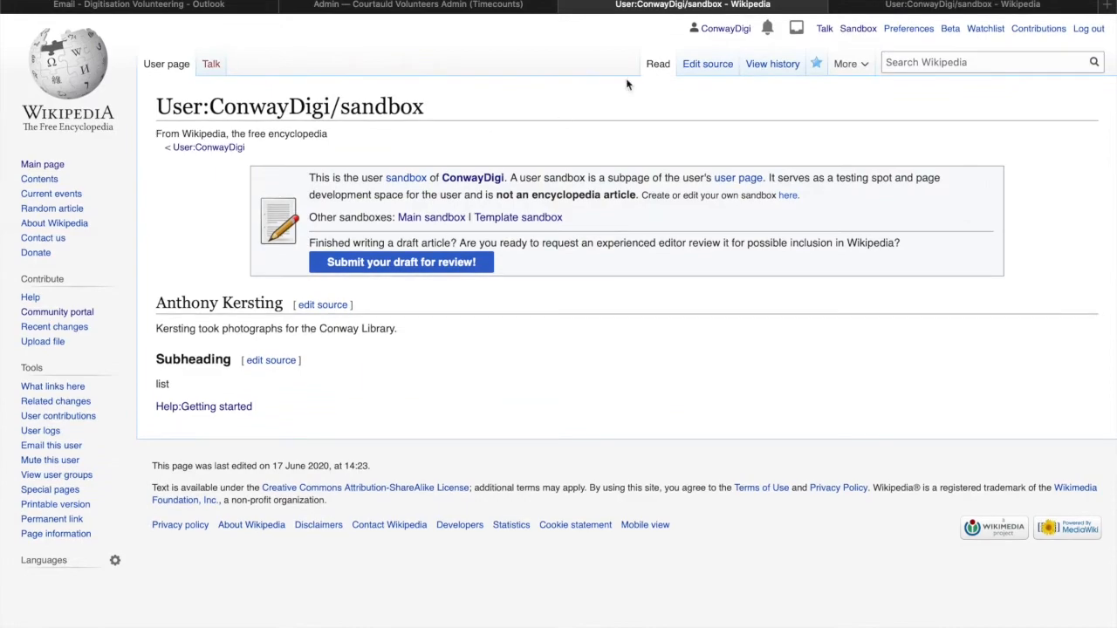
click(564, 6)
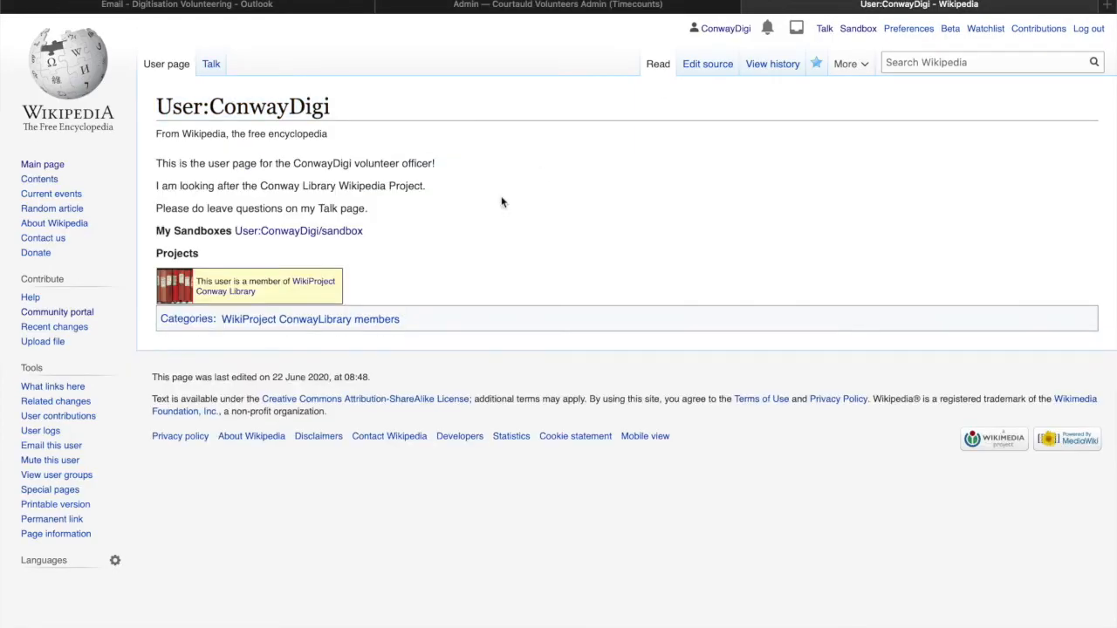
- Reopen the user page's source and insert a blank line between the My Sandboxes heading and the sandbox link
click(714, 63)
click(323, 337)
click(303, 322)
key(Return)
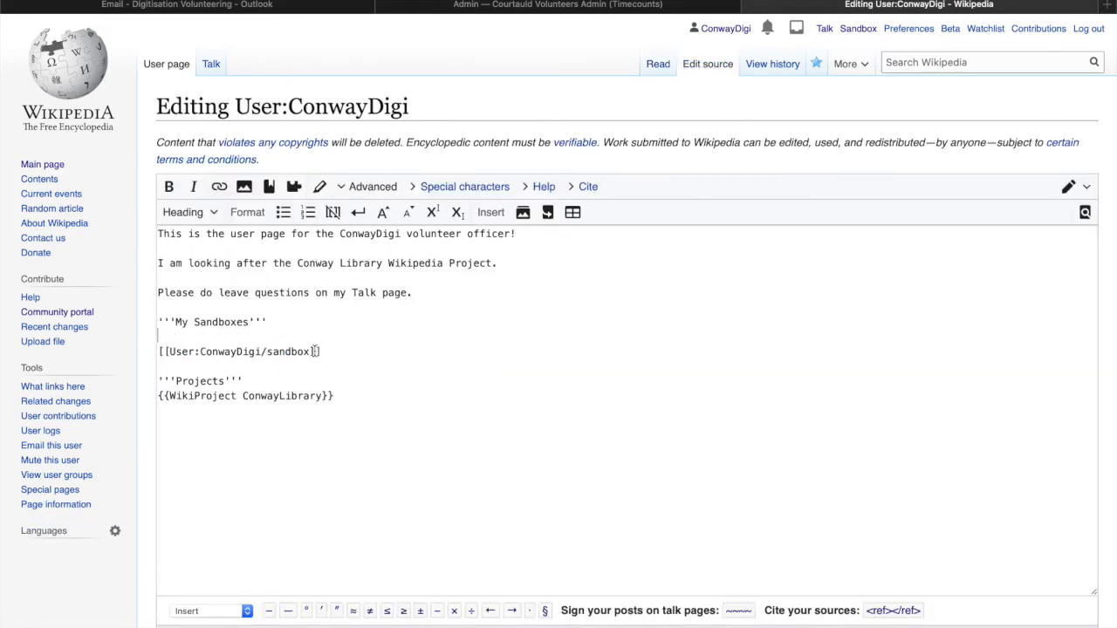
- Duplicate the sandbox wiki link below the original, separated by a blank line
drag(329, 353, 154, 349)
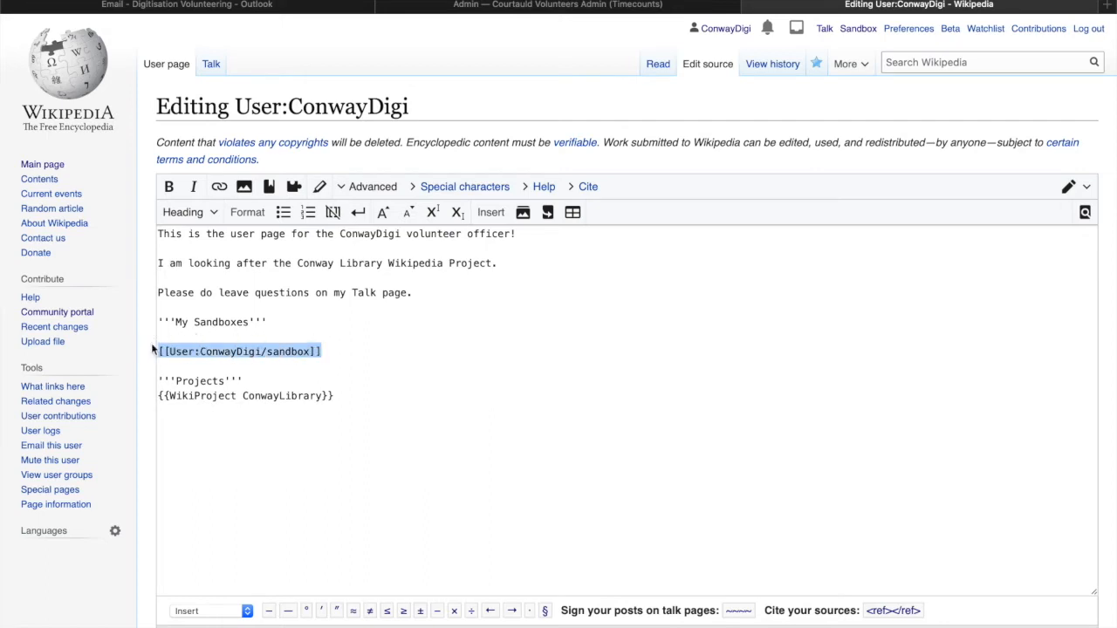
key(ctrl+c)
click(345, 354)
key(Return)
key(Return)
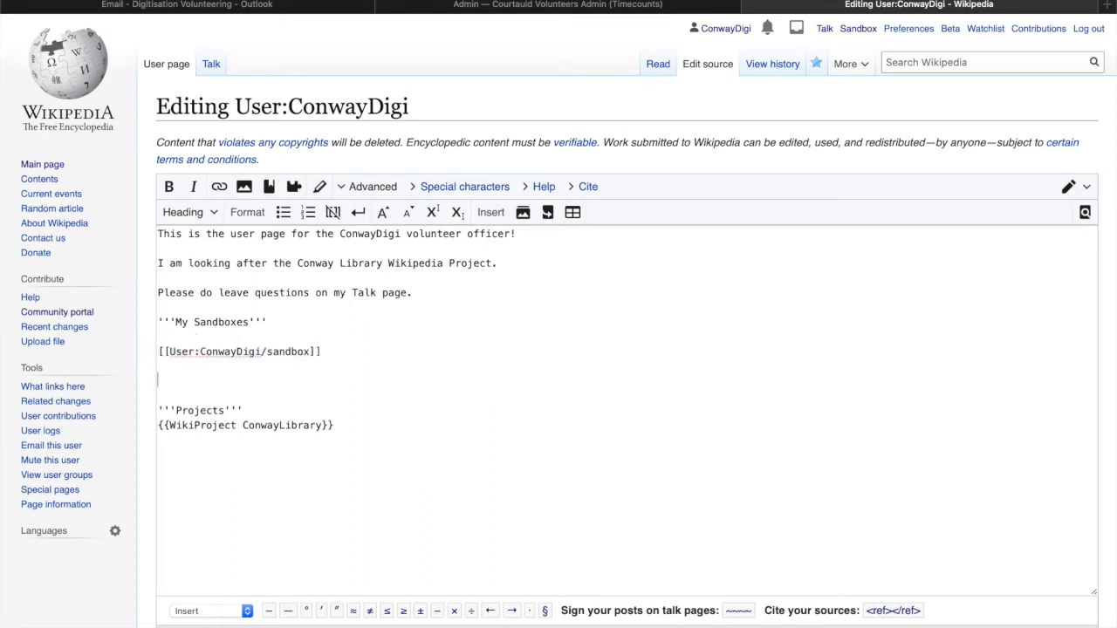
key(ctrl+v)
key(Left)
key(Left)
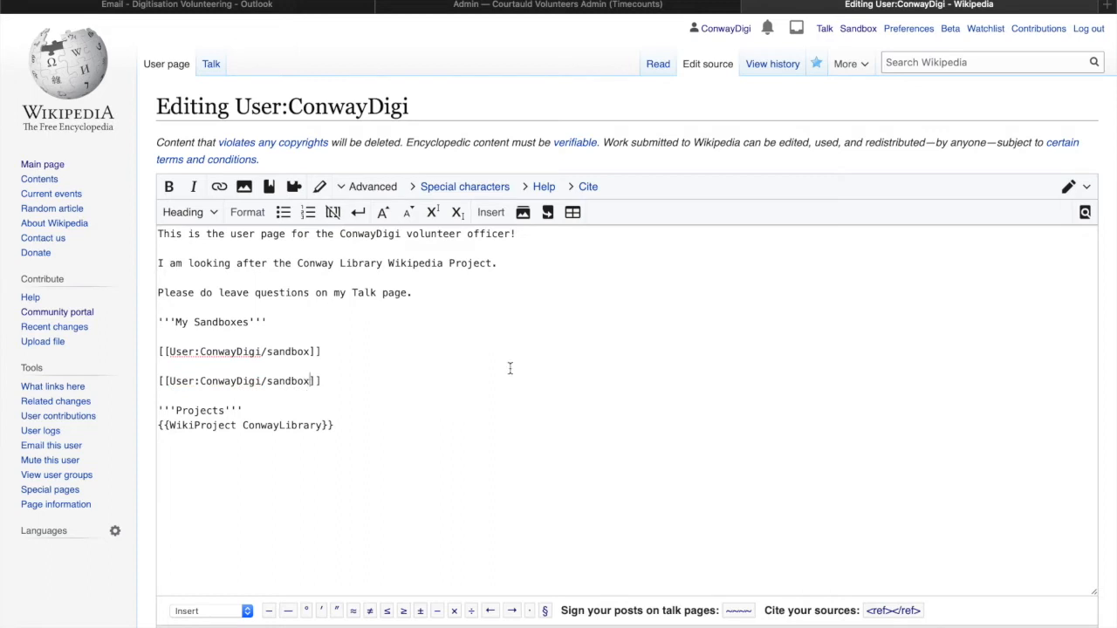
- Change the duplicated link's subpage name to sandbox2
text(2)
key(BackSpace)
click(267, 382)
text(seco)
key(BackSpace)
key(BackSpace)
key(BackSpace)
key(BackSpace)
key(Right)
key(Right)
key(Right)
key(Right)
key(Right)
key(Right)
key(Right)
text(2)
- Publish the user page with both sandbox links
scroll(366, 388, down, 2)
scroll(244, 434, down, 2)
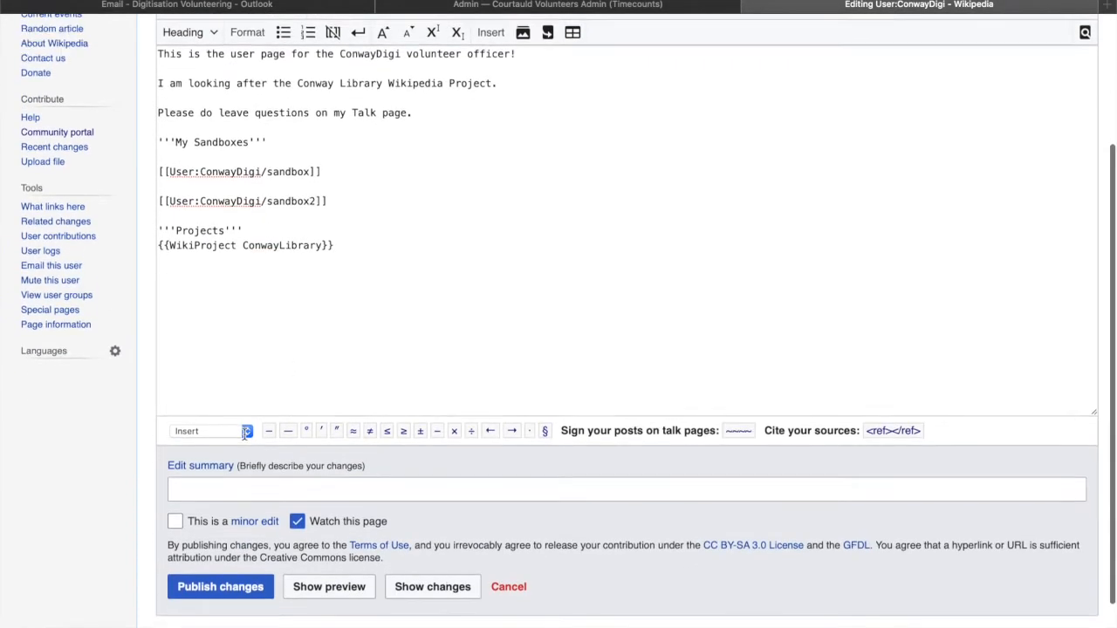
click(197, 586)
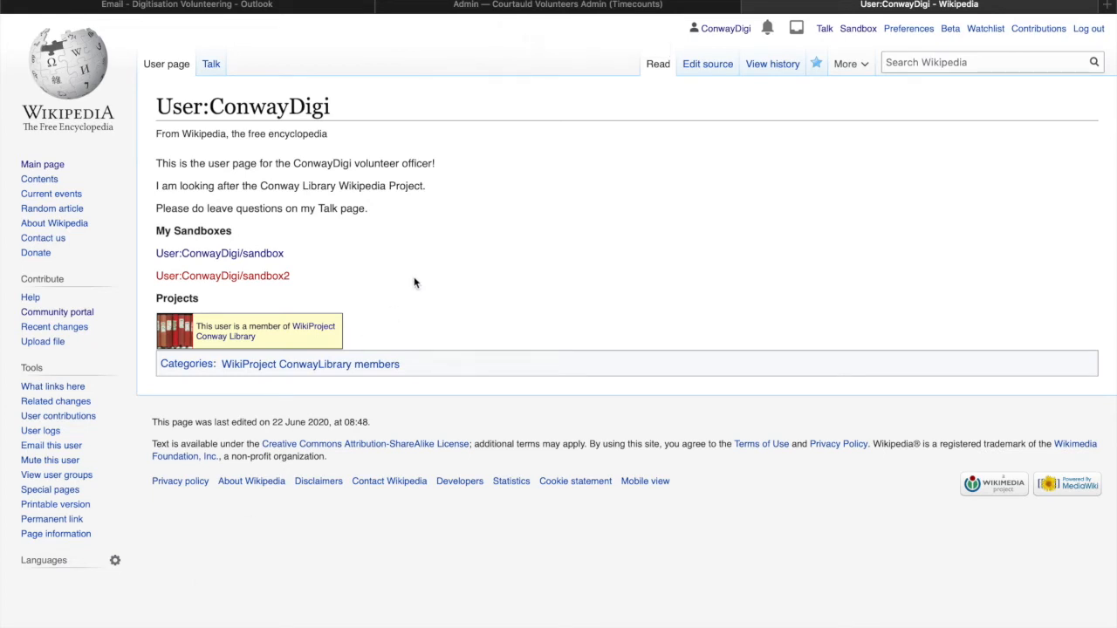
- Create the page behind the red sandbox2 link with the text "This is my second sandbox." and publish it
click(249, 276)
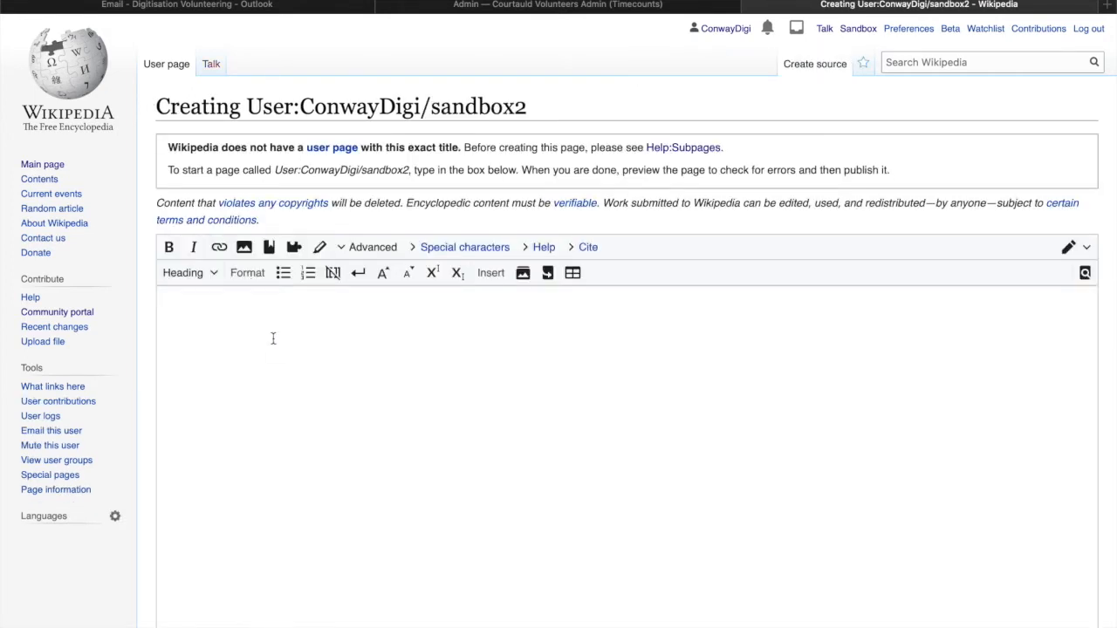
scroll(273, 338, down, 2)
text(This is my examp)
key(BackSpace)
key(BackSpace)
key(BackSpace)
key(BackSpace)
text(cond sandbox.)
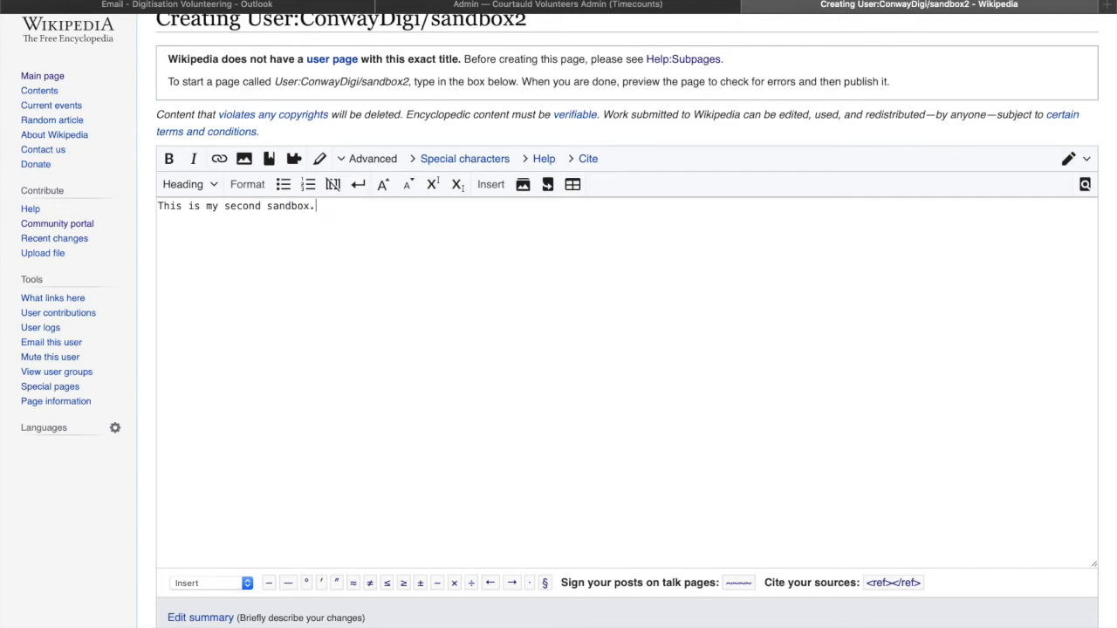
scroll(107, 561, down, 3)
click(196, 540)
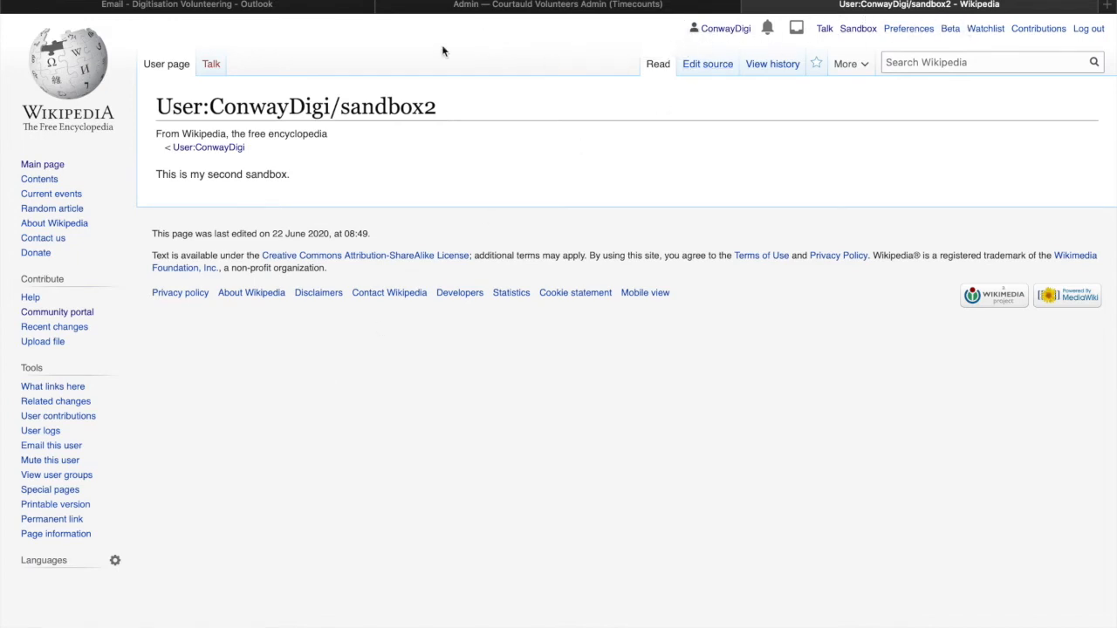
- Check the sandbox2 and sandbox links by opening each page from the user page
click(725, 29)
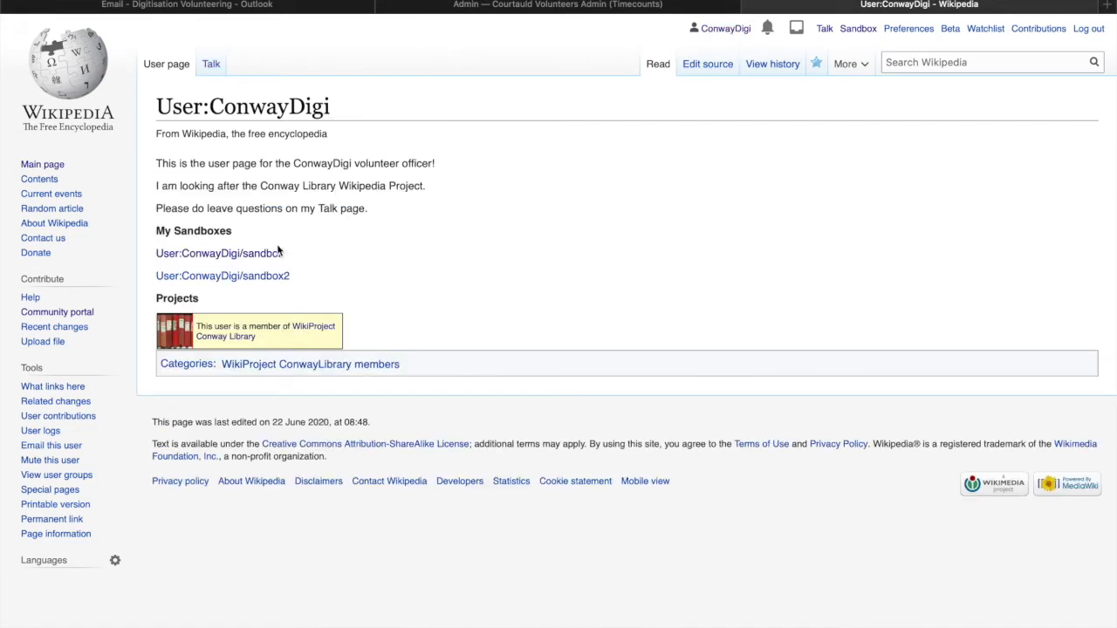
click(204, 282)
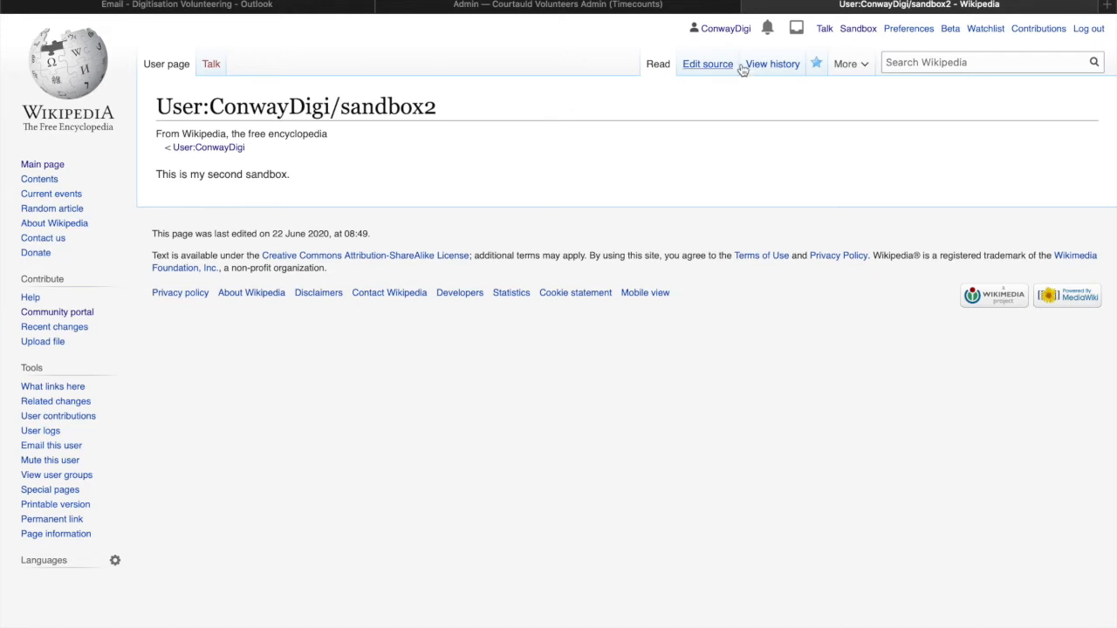
click(724, 28)
click(250, 253)
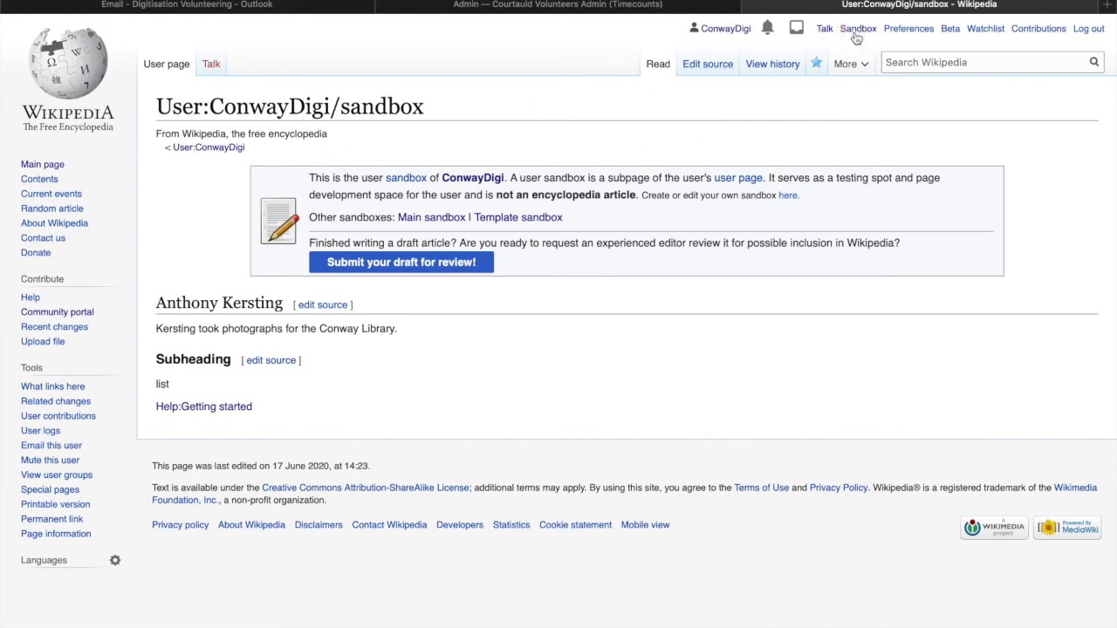
- Open the first sandbox's source and copy the "{{User sandbox}}" template line together with the "EDIT BELOW THIS LINE" comment
click(709, 65)
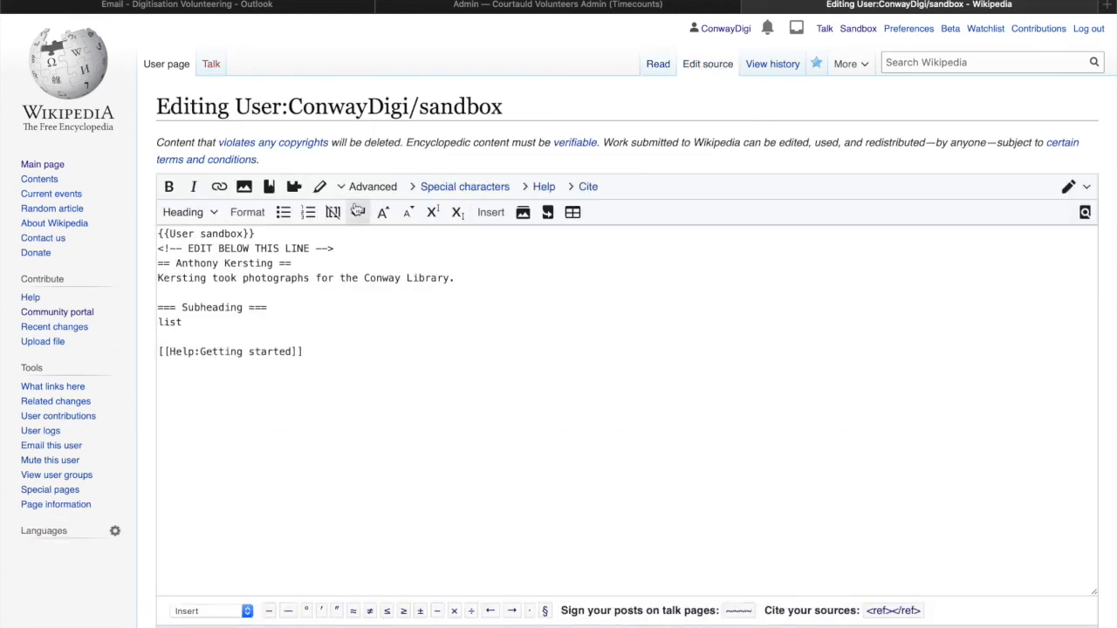
drag(264, 233, 145, 238)
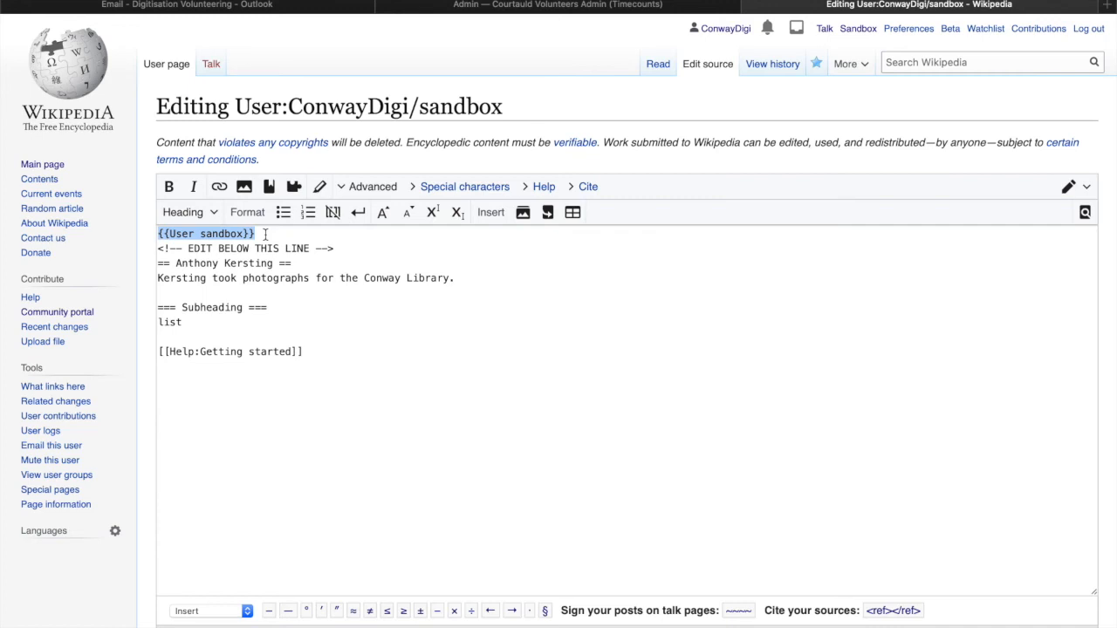
drag(337, 247, 158, 218)
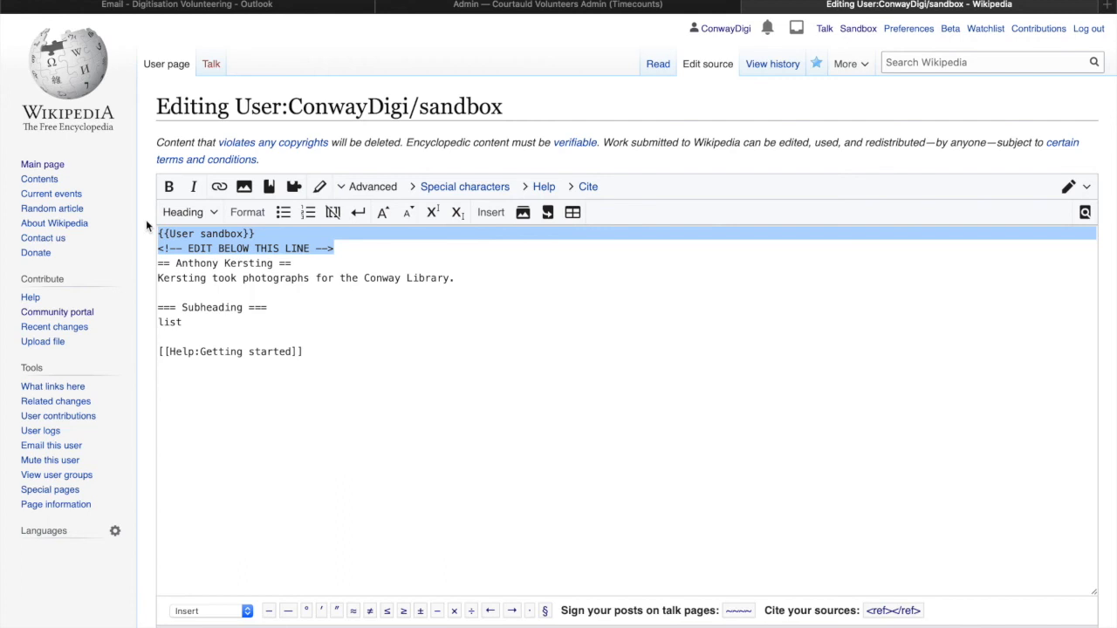
right_click(218, 246)
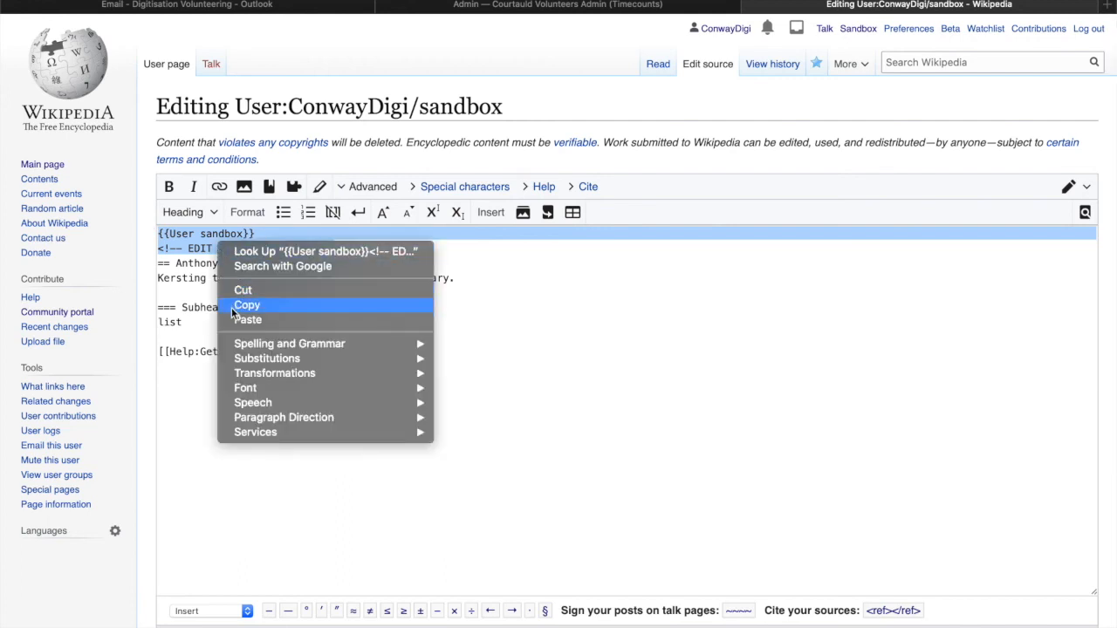
click(247, 305)
click(189, 272)
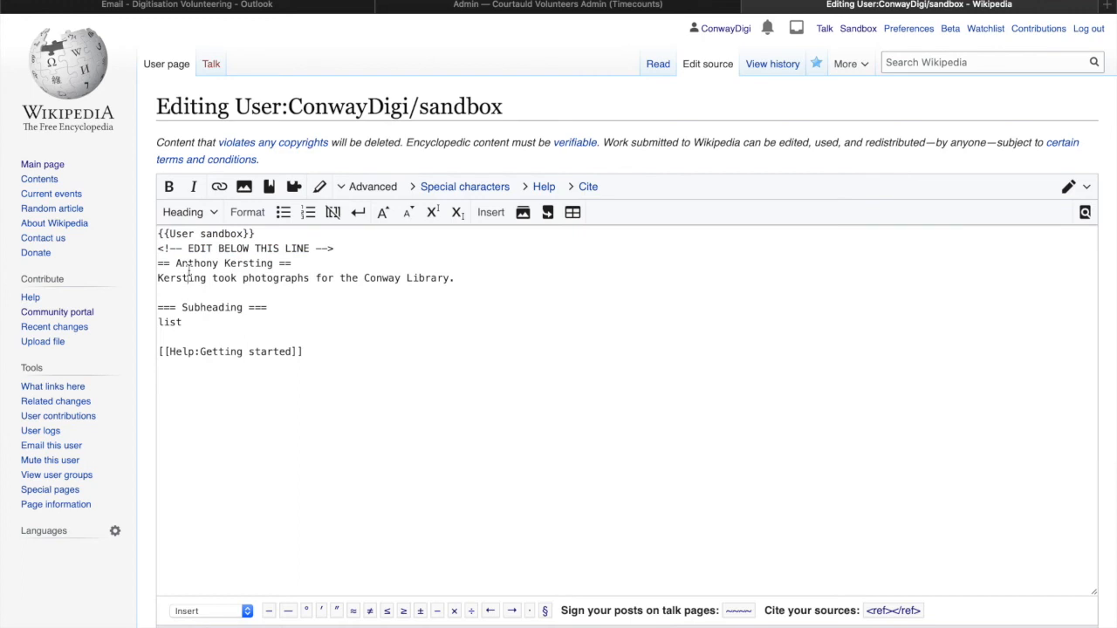
- Open sandbox2's source from the user page and paste the copied sandbox header code above its text, separated by blank lines
click(726, 29)
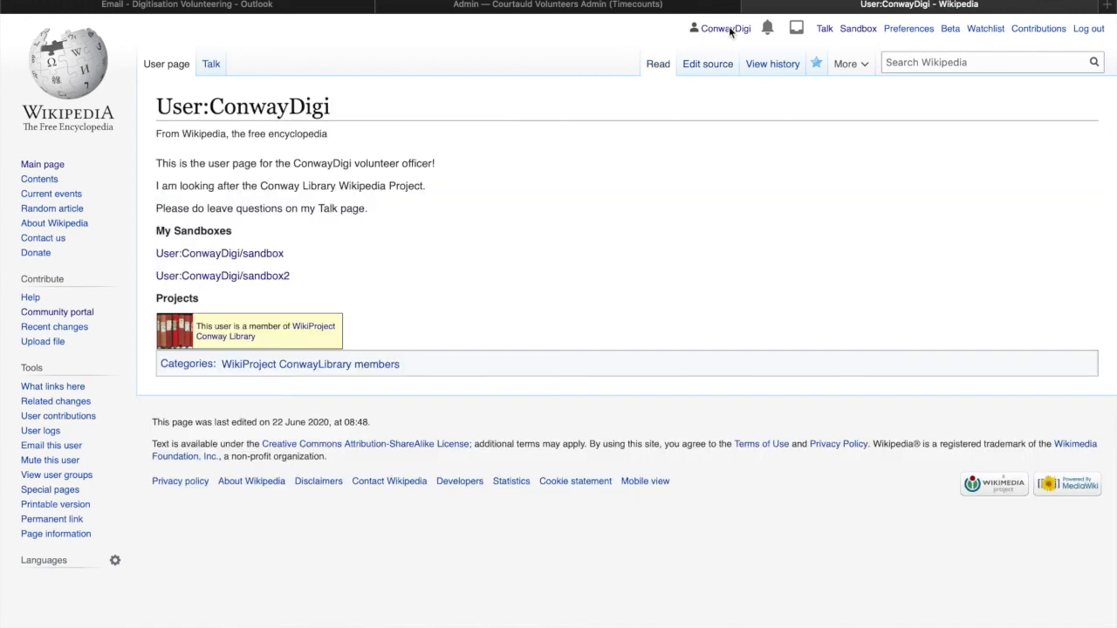
click(226, 275)
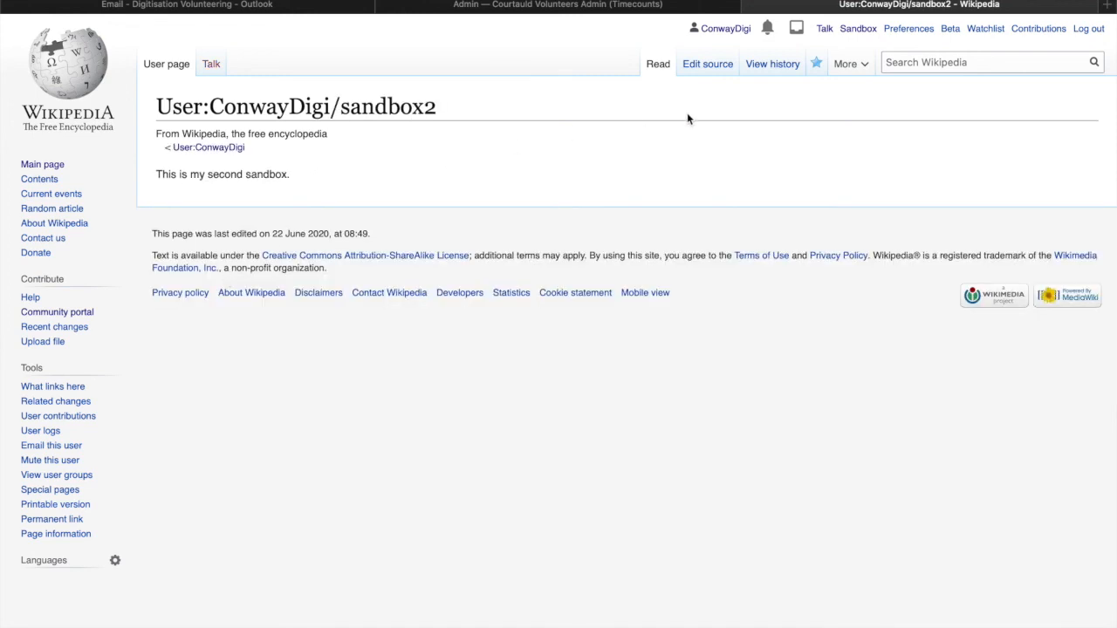
click(709, 68)
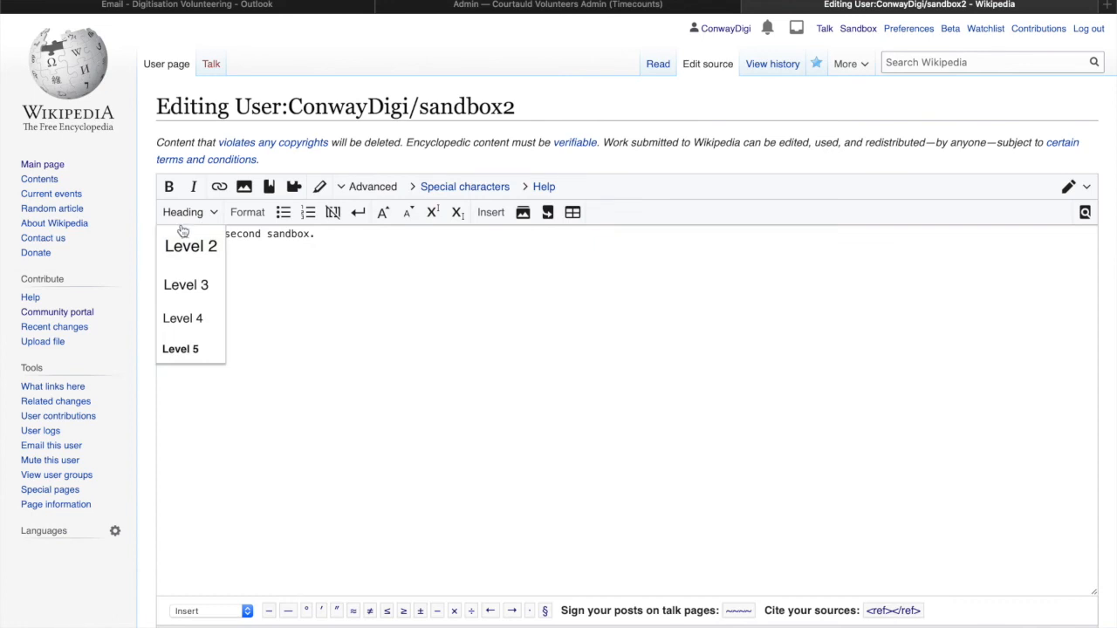
click(186, 262)
key(Up)
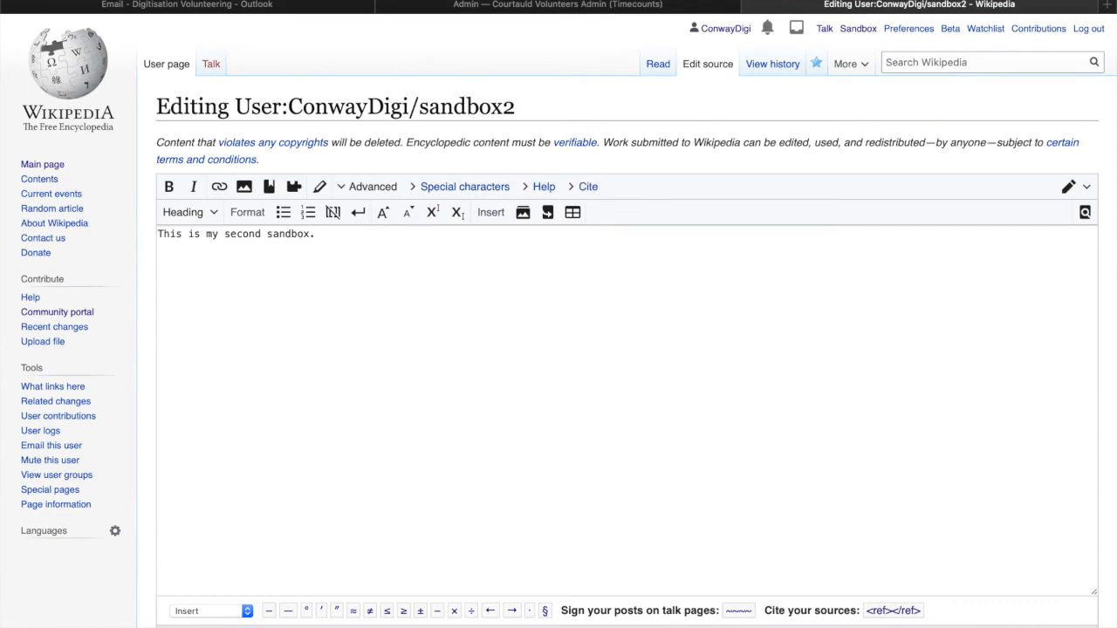
key(super+v)
key(Return)
key(Return)
key(Return)
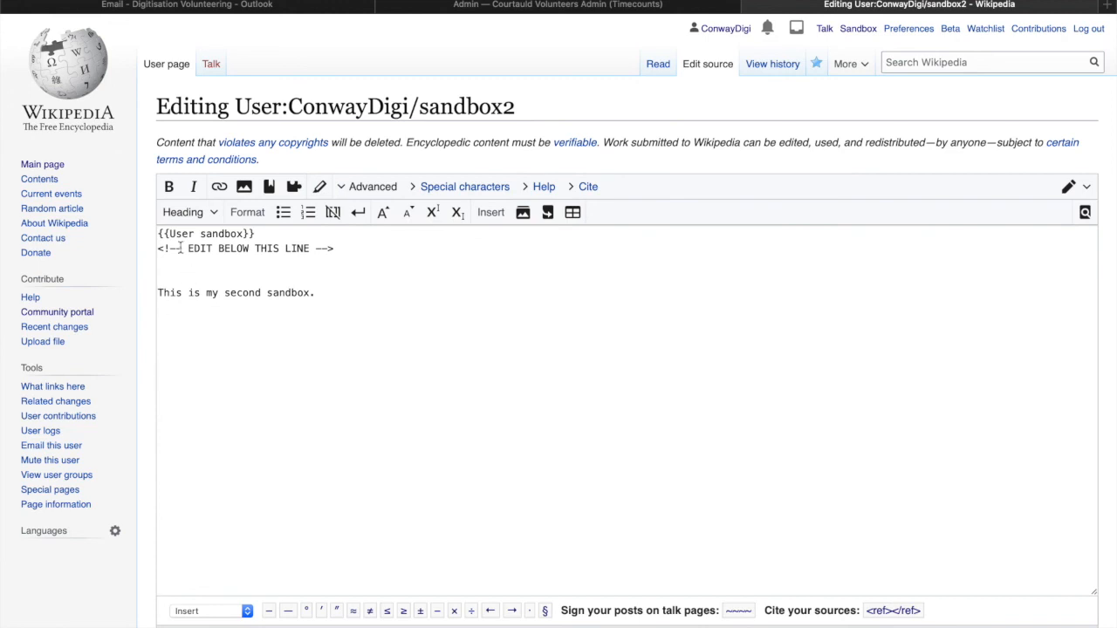
- Publish the sandbox2 page with the added header code and return to the user page
click(157, 230)
drag(157, 230, 330, 247)
click(330, 247)
scroll(247, 319, down, 1)
scroll(247, 319, down, 5)
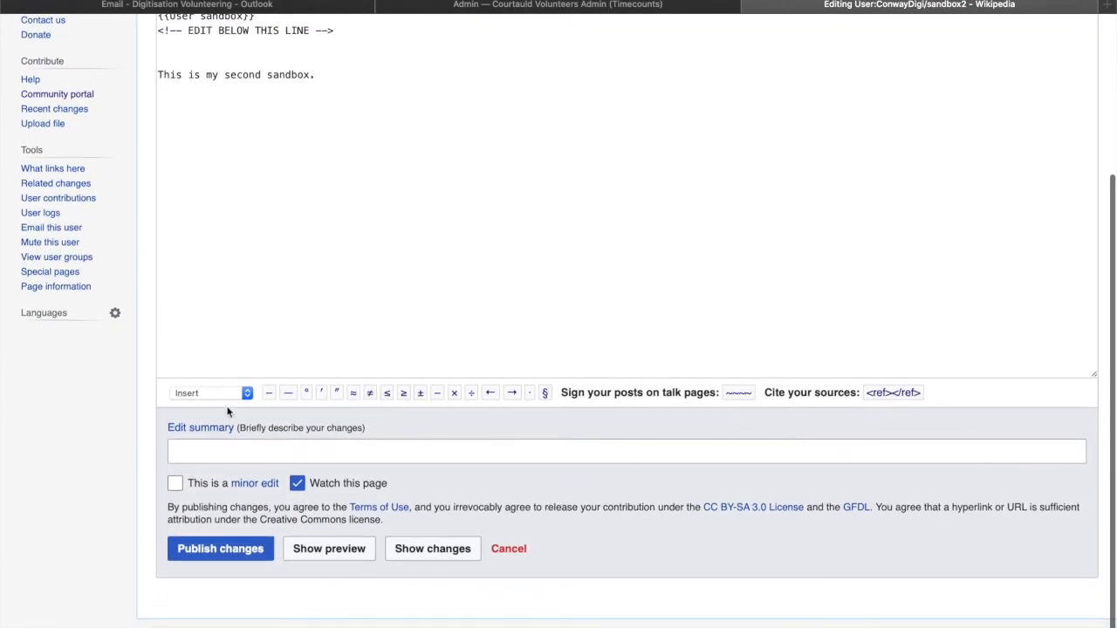
click(206, 535)
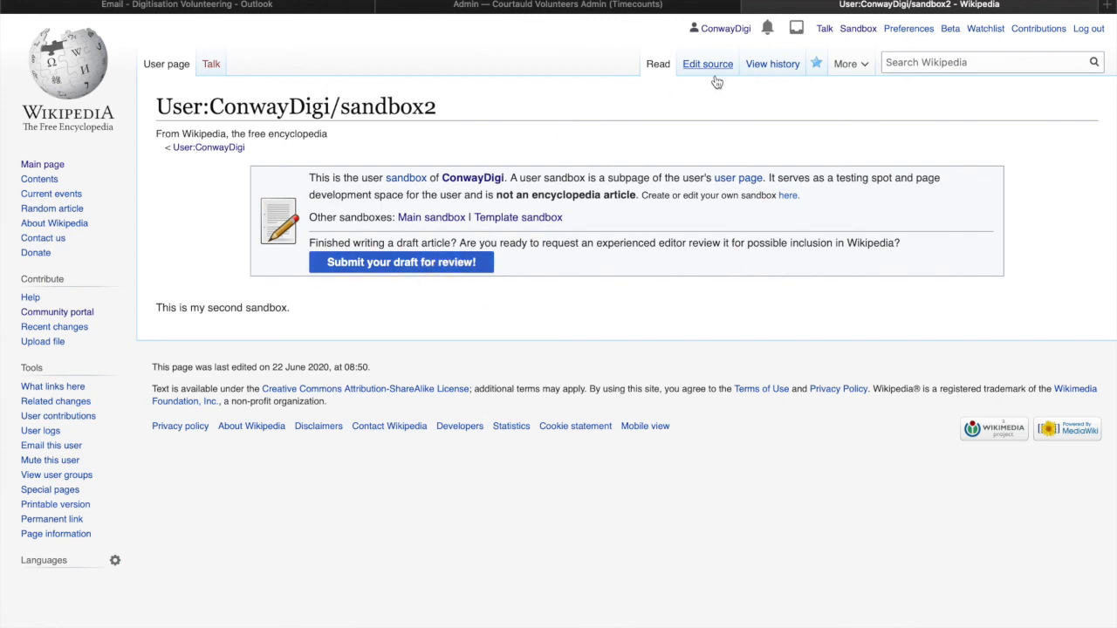
click(726, 29)
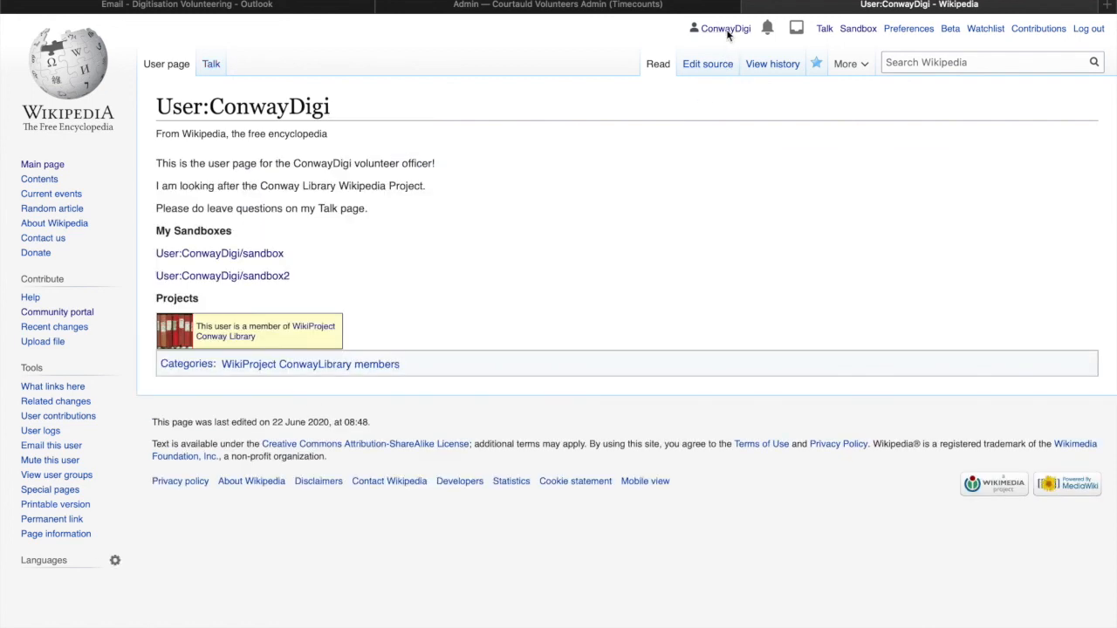